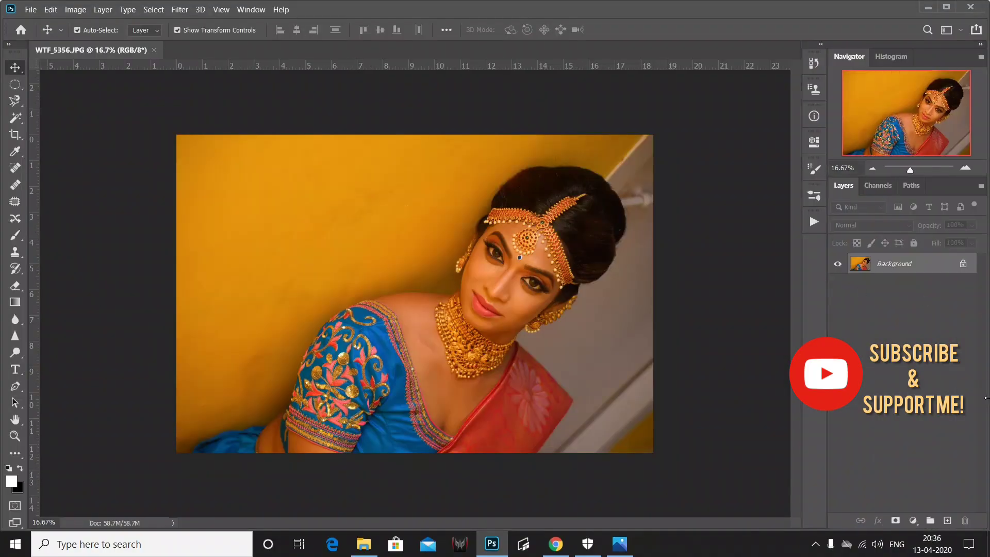
# Duplicate the Background layer and open the copy in the Camera Raw Filter
pyautogui.press('ctrl')
pyautogui.hotkey('ctrl', 'j')
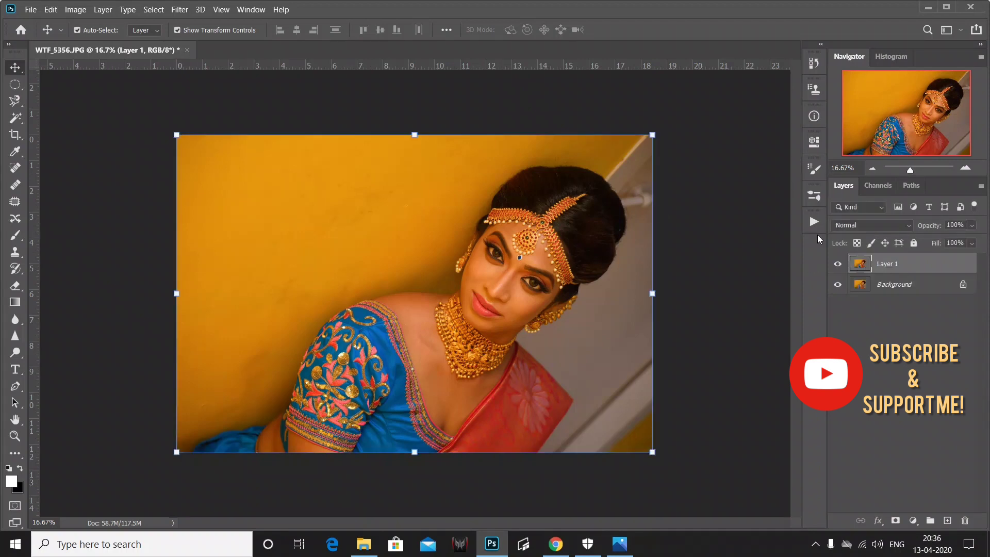
pyautogui.click(180, 10)
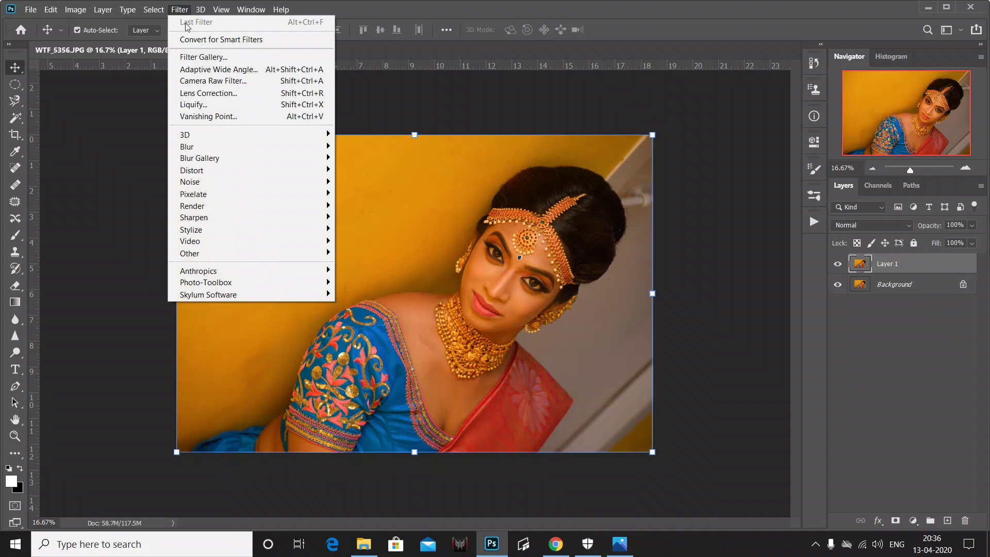
pyautogui.click(211, 82)
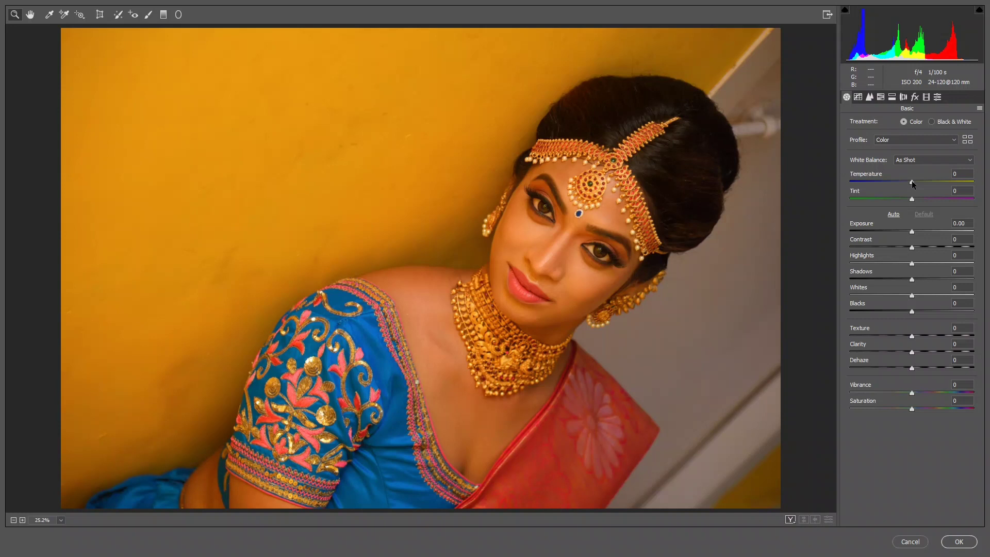
# Cool the photo's white balance by setting Temperature to -33 and Tint to -2
pyautogui.moveTo(911, 180); pyautogui.dragTo(924, 181)
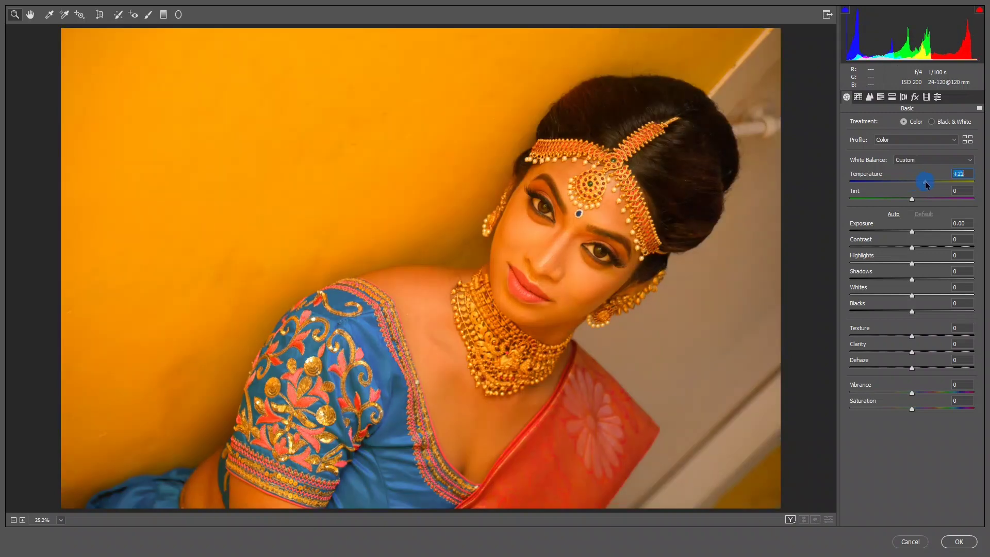
pyautogui.moveTo(924, 181); pyautogui.dragTo(892, 181)
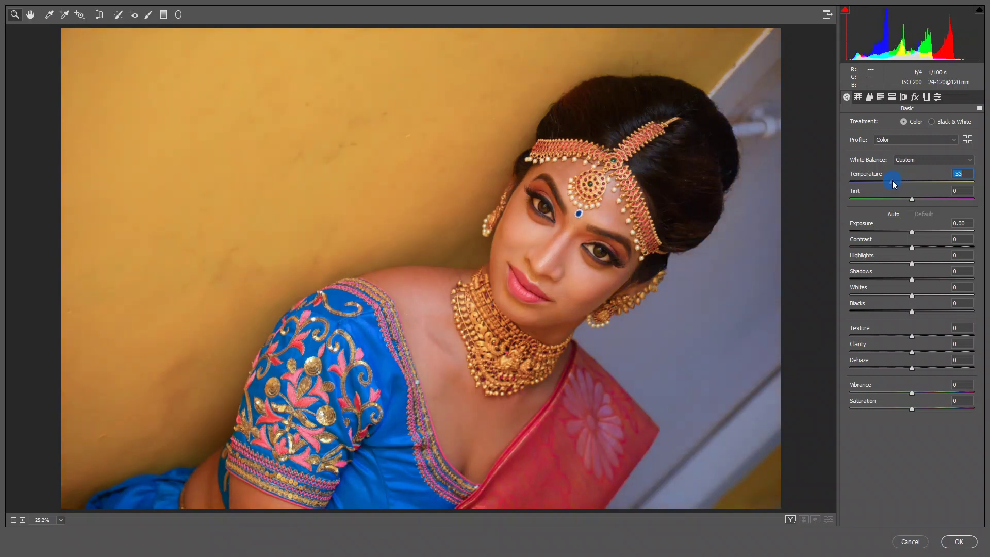
pyautogui.moveTo(892, 181); pyautogui.dragTo(891, 179)
pyautogui.moveTo(911, 199)
pyautogui.mouseDown()
pyautogui.moveTo(926, 201)
pyautogui.moveTo(911, 196)
pyautogui.mouseUp()
# Set Exposure to +0.15, Contrast to +12, Shadows to -12, Blacks to -12 and Vibrance to +8
pyautogui.moveTo(912, 233); pyautogui.dragTo(914, 233)
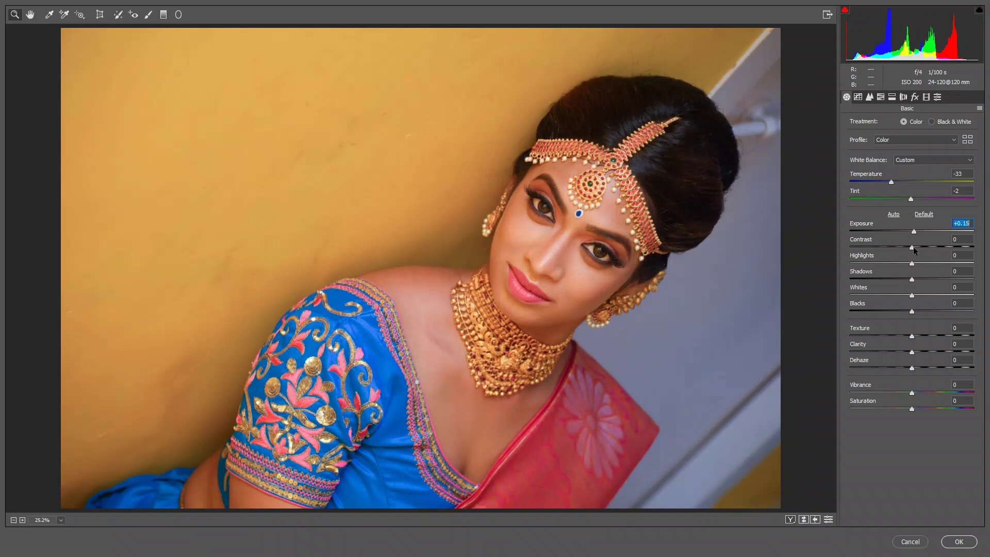
pyautogui.moveTo(913, 246); pyautogui.dragTo(921, 249)
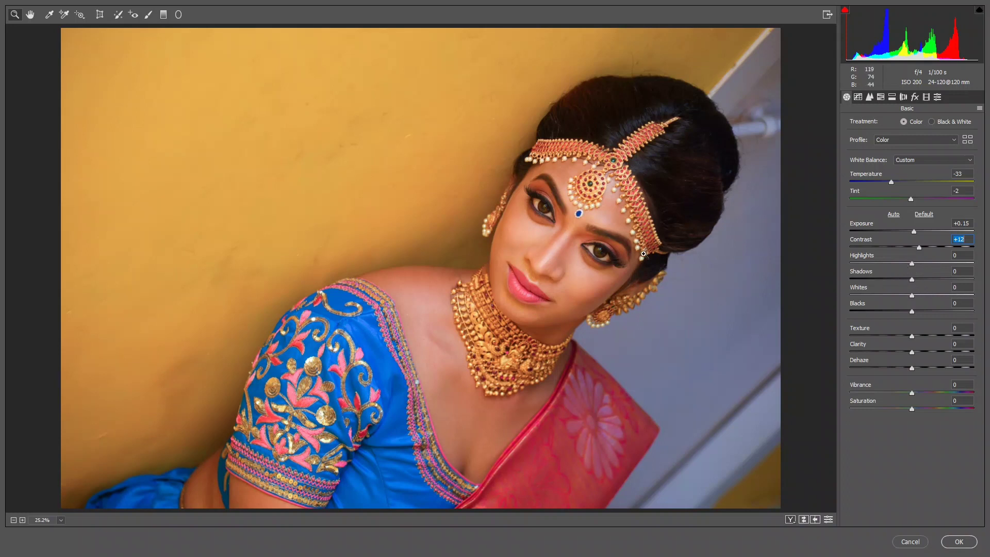
pyautogui.click(911, 281)
pyautogui.moveTo(910, 281); pyautogui.dragTo(906, 282)
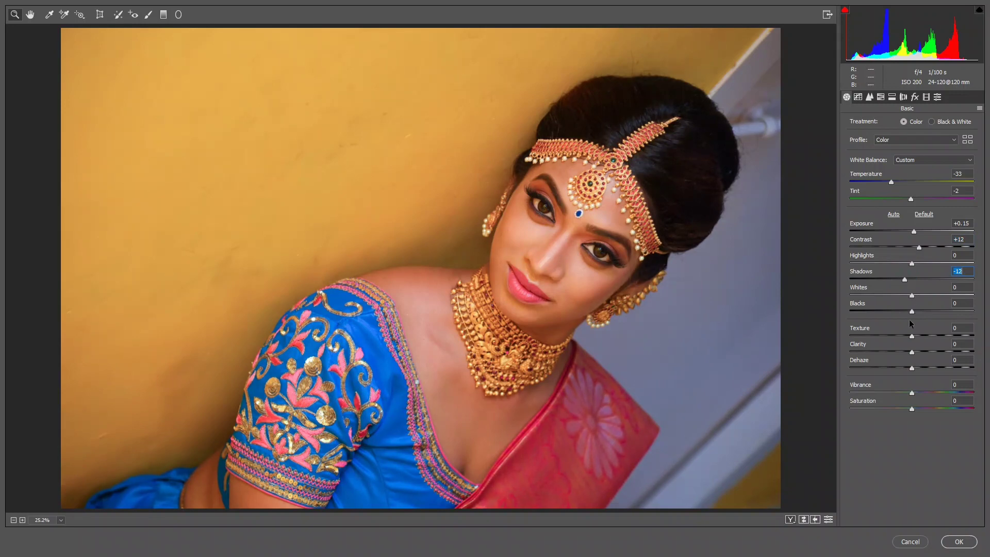
pyautogui.moveTo(912, 312); pyautogui.dragTo(906, 313)
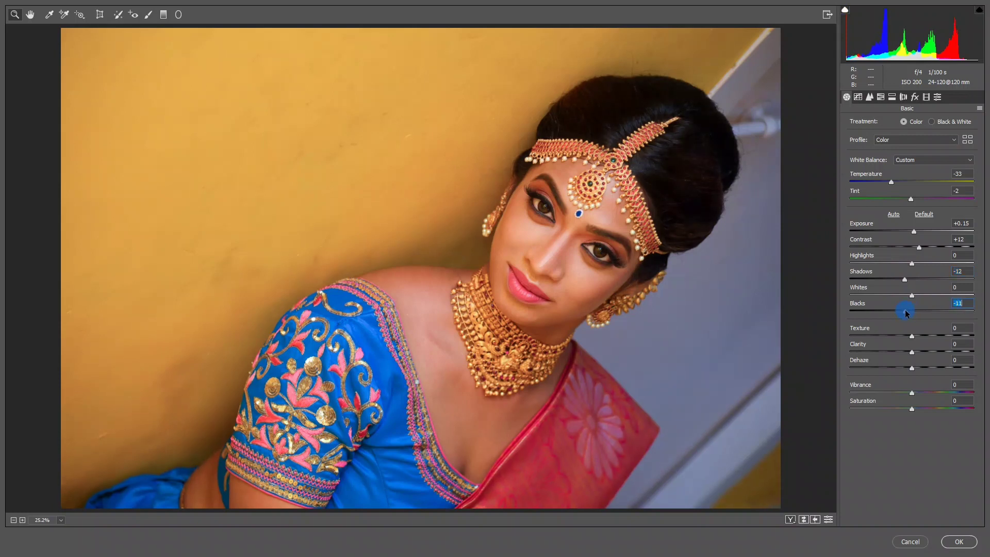
pyautogui.press('Down')
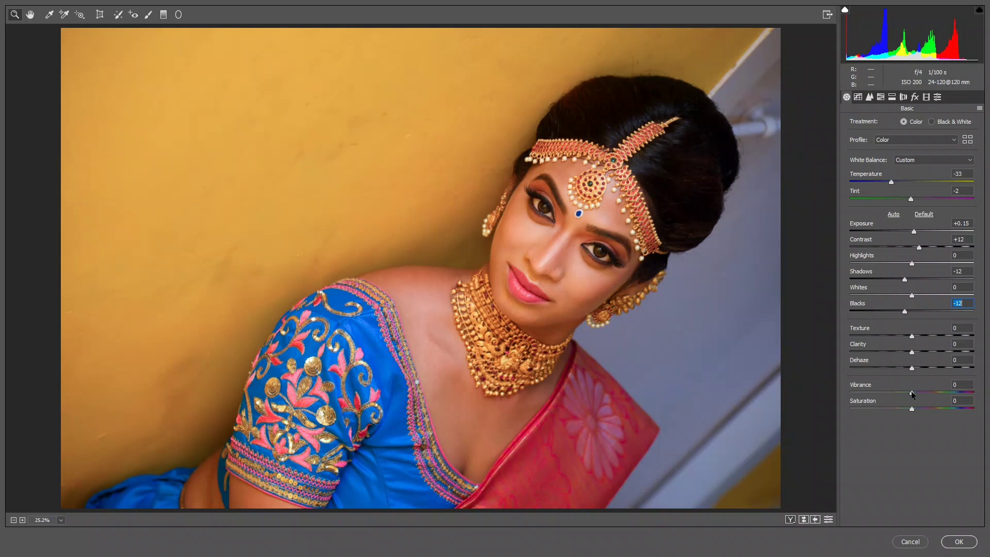
pyautogui.moveTo(912, 395); pyautogui.dragTo(913, 390)
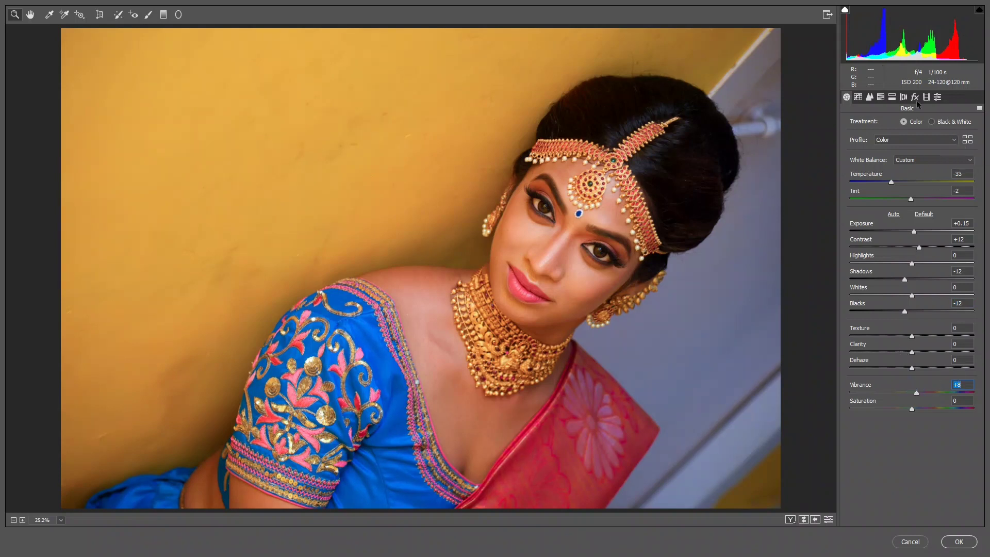
# Sharpen the photo by raising the sharpening Amount and Masking
pyautogui.click(870, 98)
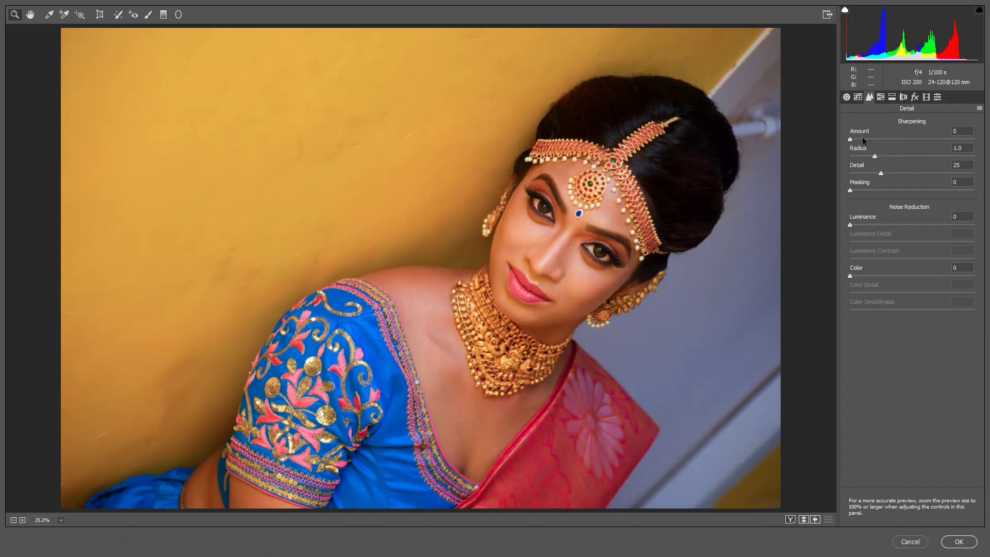
pyautogui.moveTo(849, 140); pyautogui.dragTo(914, 161)
pyautogui.moveTo(851, 190); pyautogui.dragTo(930, 195)
pyautogui.press('Down')
# Brighten the HSL luminance with Oranges at +16, Reds at +8 and Yellows at +18, and raise Blues slightly
pyautogui.click(880, 98)
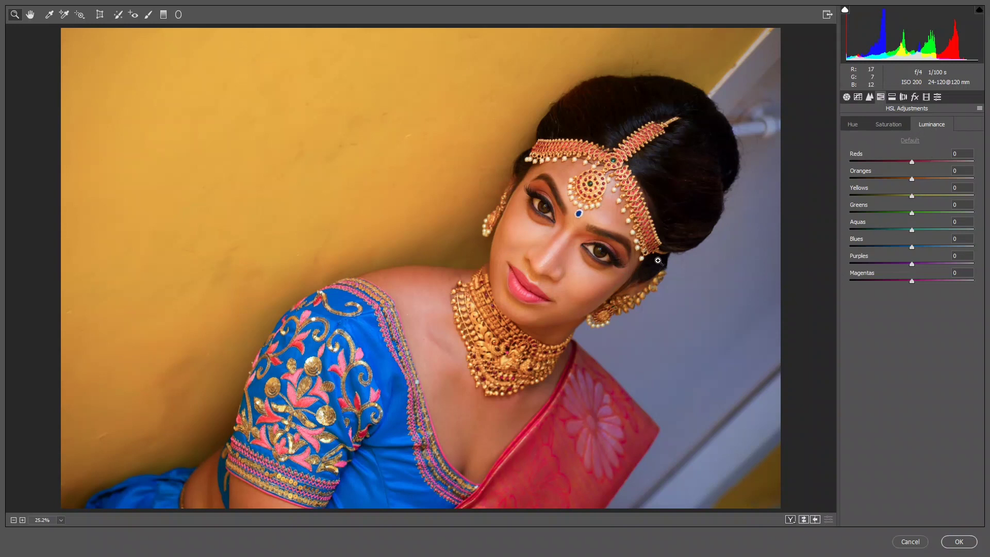
pyautogui.click(914, 177)
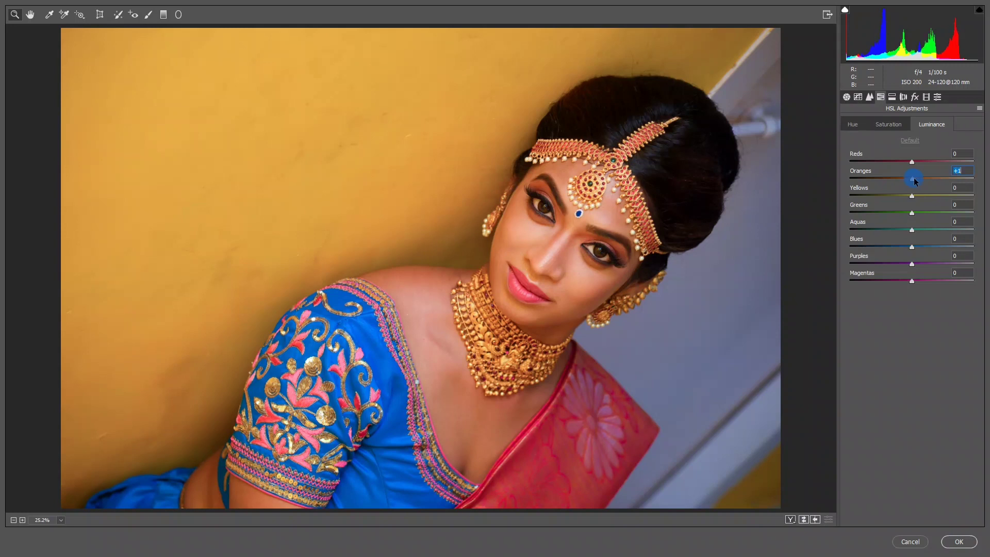
pyautogui.moveTo(914, 180); pyautogui.dragTo(923, 182)
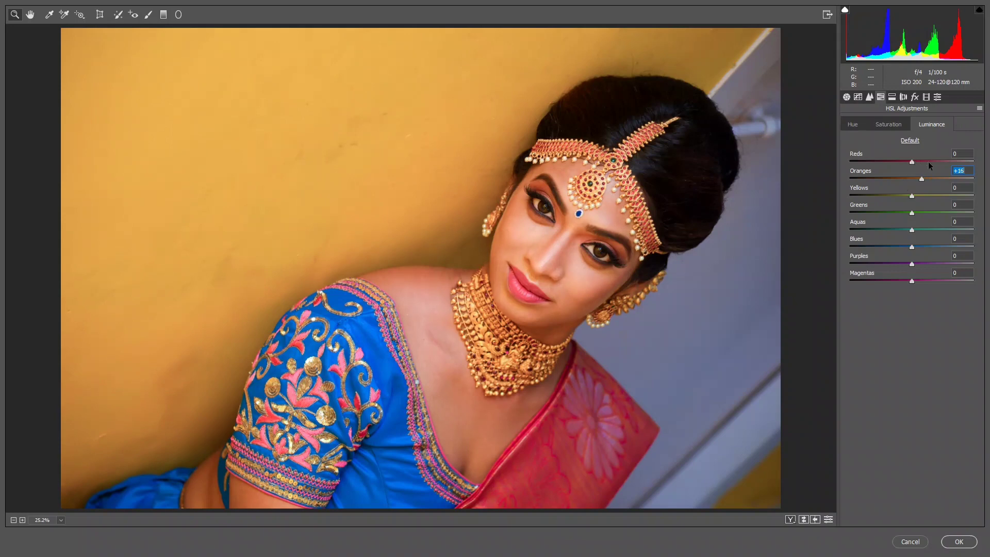
pyautogui.moveTo(910, 163); pyautogui.dragTo(922, 195)
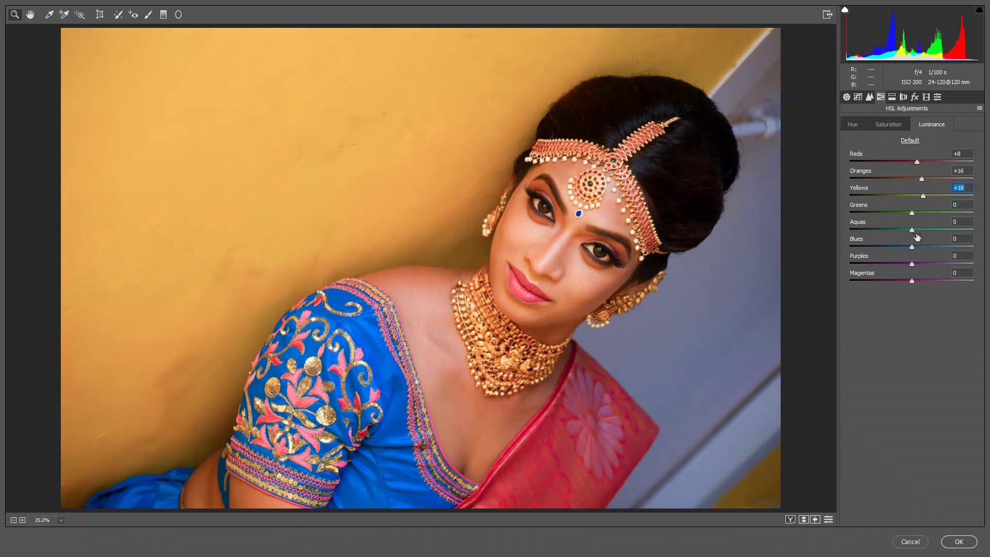
pyautogui.moveTo(912, 248); pyautogui.dragTo(918, 248)
# Set the HSL saturation of Blues to +12, Oranges to +8 and Yellows to +24
pyautogui.click(888, 125)
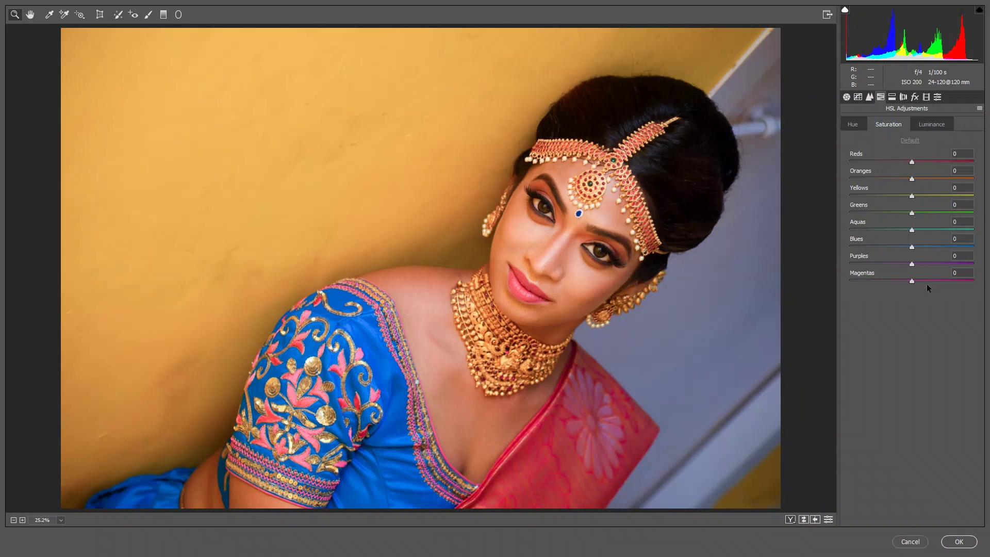
pyautogui.moveTo(911, 246); pyautogui.dragTo(918, 248)
pyautogui.press('Up')
pyautogui.moveTo(914, 182); pyautogui.dragTo(918, 179)
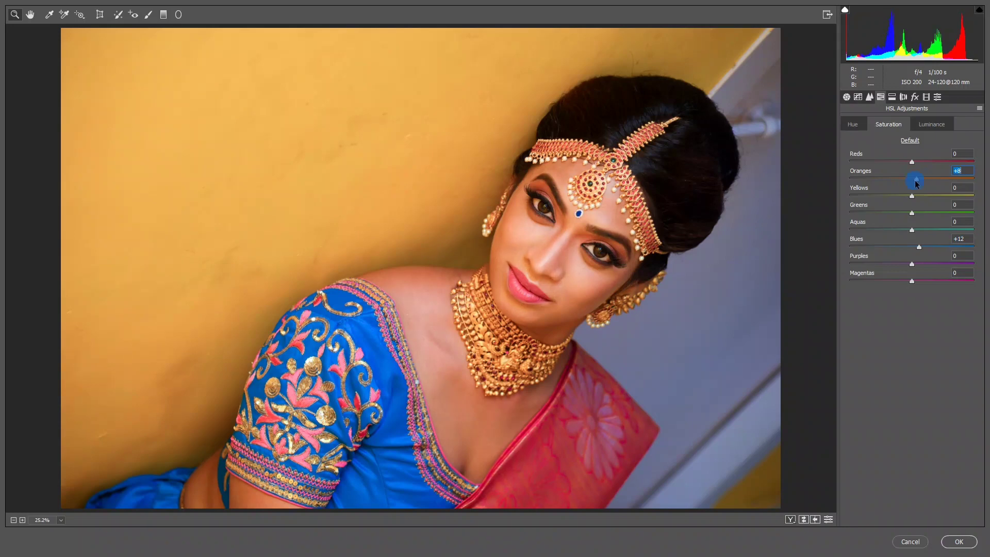
pyautogui.moveTo(911, 196)
pyautogui.mouseDown()
pyautogui.moveTo(945, 195)
pyautogui.moveTo(929, 199)
pyautogui.mouseUp()
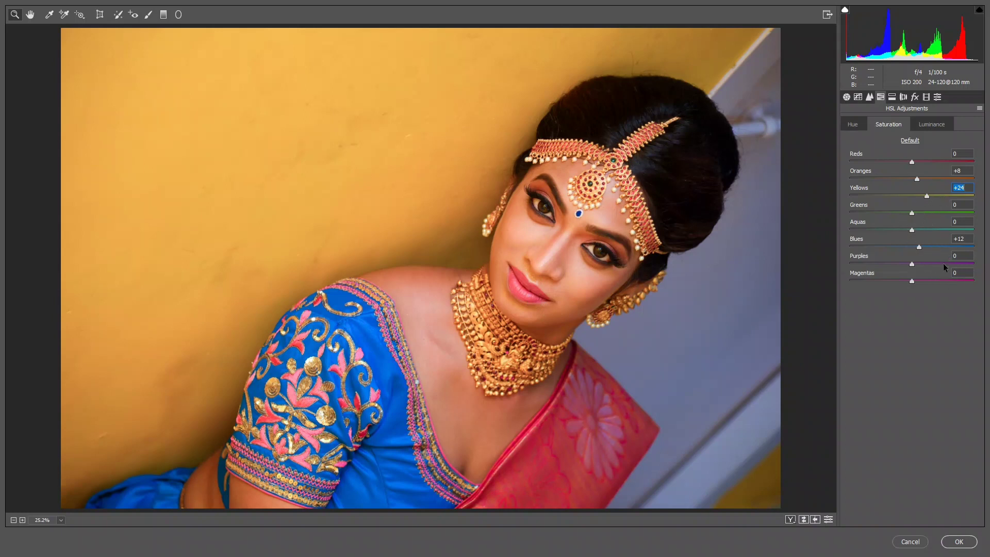
# Calibrate the colors with Blue Primary hue +14 and saturation -4, and Green Primary hue +18 and saturation -8
pyautogui.click(891, 96)
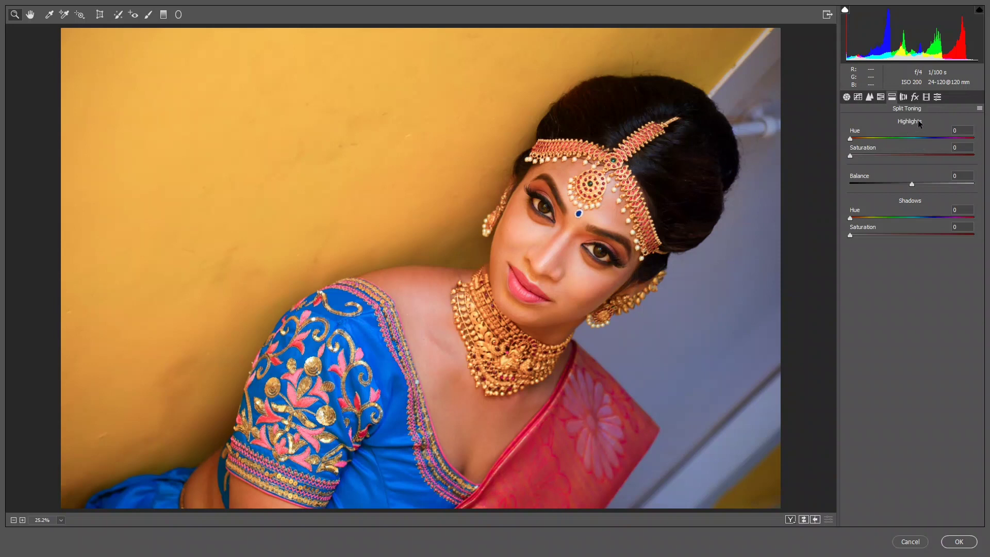
pyautogui.click(926, 97)
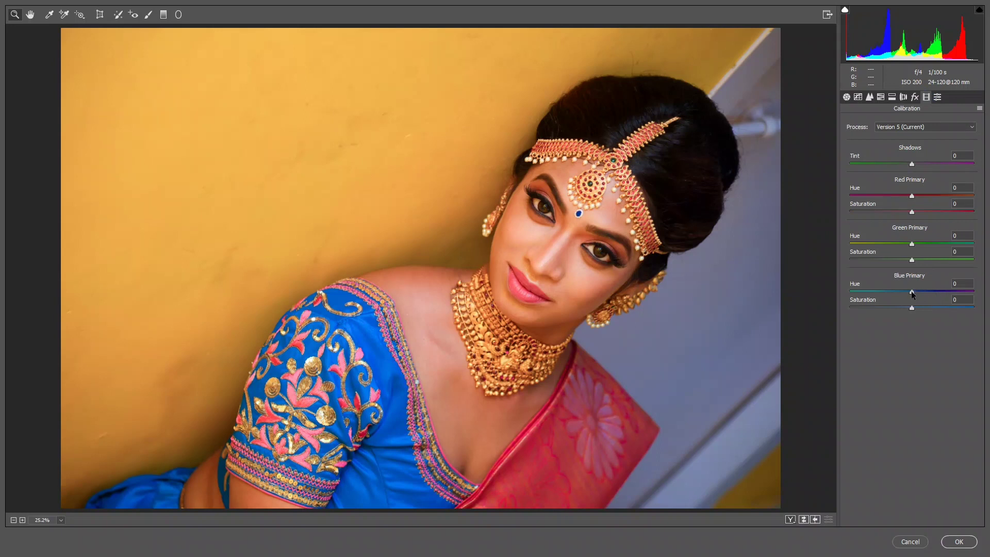
pyautogui.moveTo(912, 292); pyautogui.dragTo(920, 291)
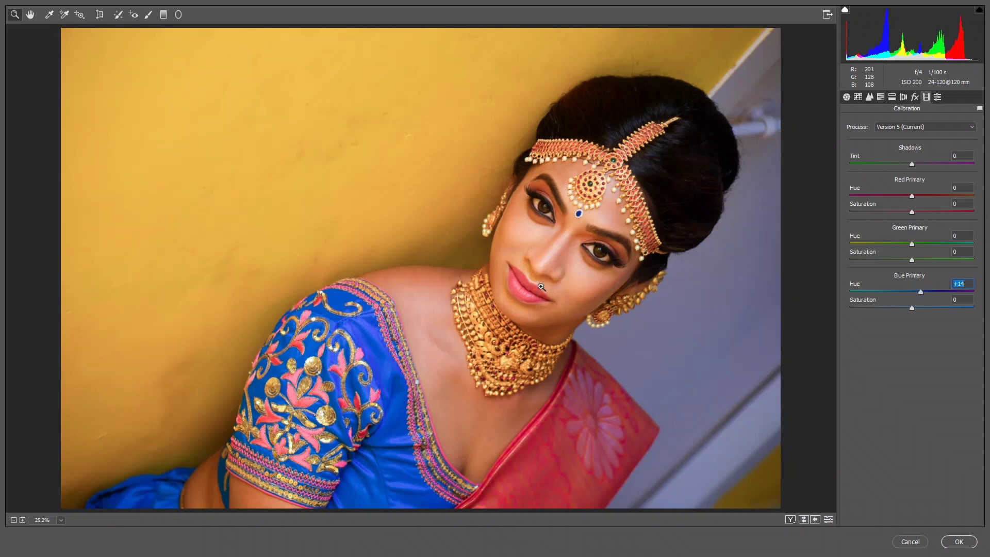
pyautogui.click(912, 244)
pyautogui.moveTo(913, 243); pyautogui.dragTo(923, 242)
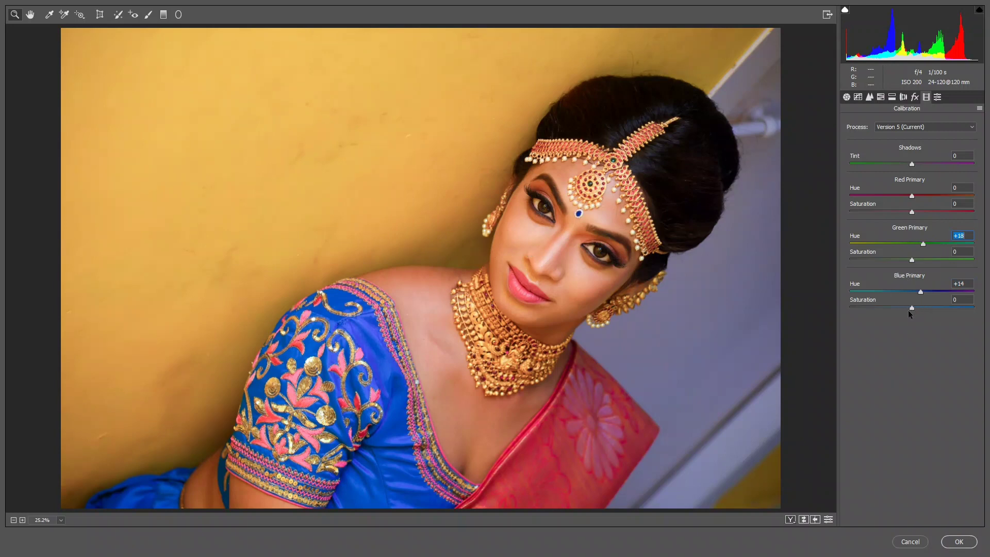
pyautogui.moveTo(911, 308); pyautogui.dragTo(902, 304)
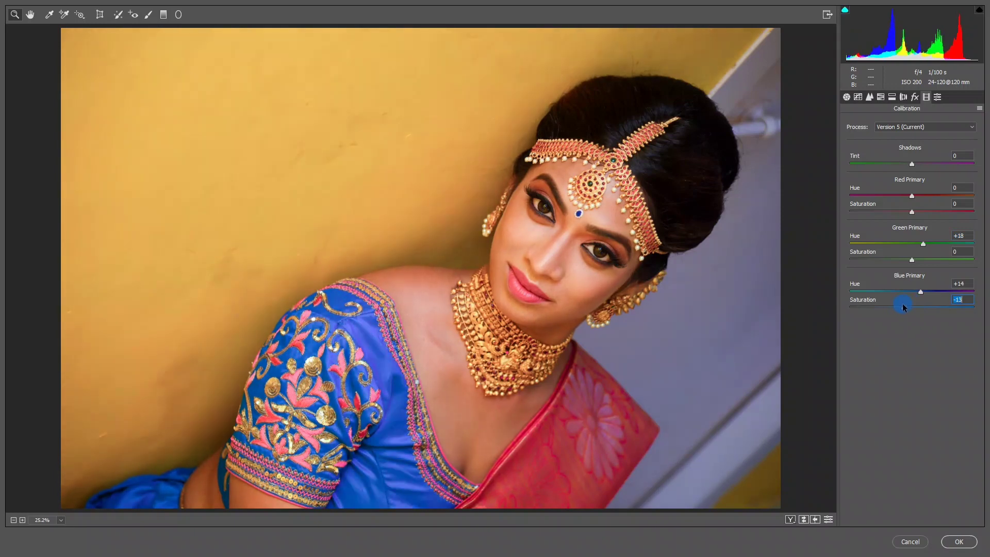
pyautogui.moveTo(902, 304); pyautogui.dragTo(909, 305)
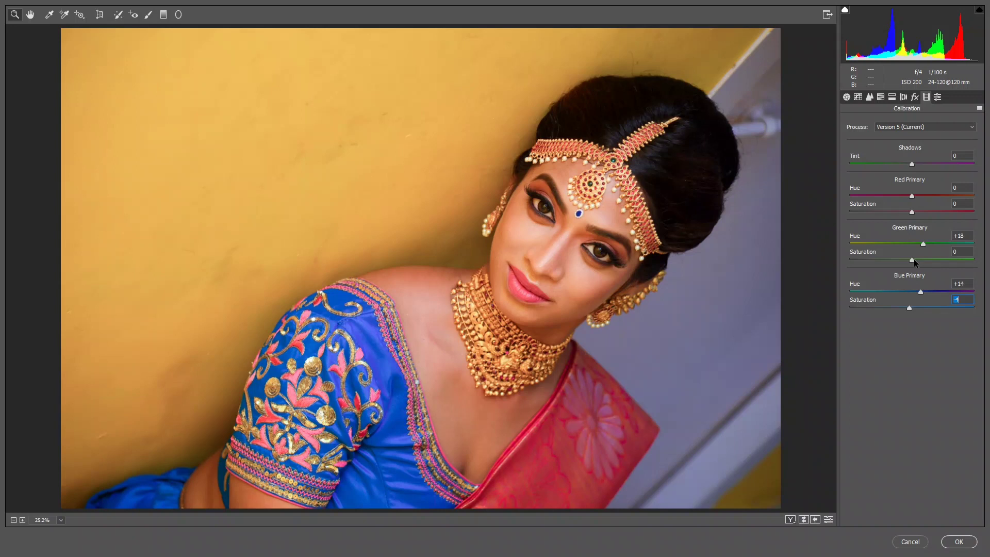
pyautogui.moveTo(913, 260)
pyautogui.mouseDown()
pyautogui.moveTo(923, 260)
pyautogui.moveTo(902, 265)
pyautogui.moveTo(913, 266)
pyautogui.mouseUp()
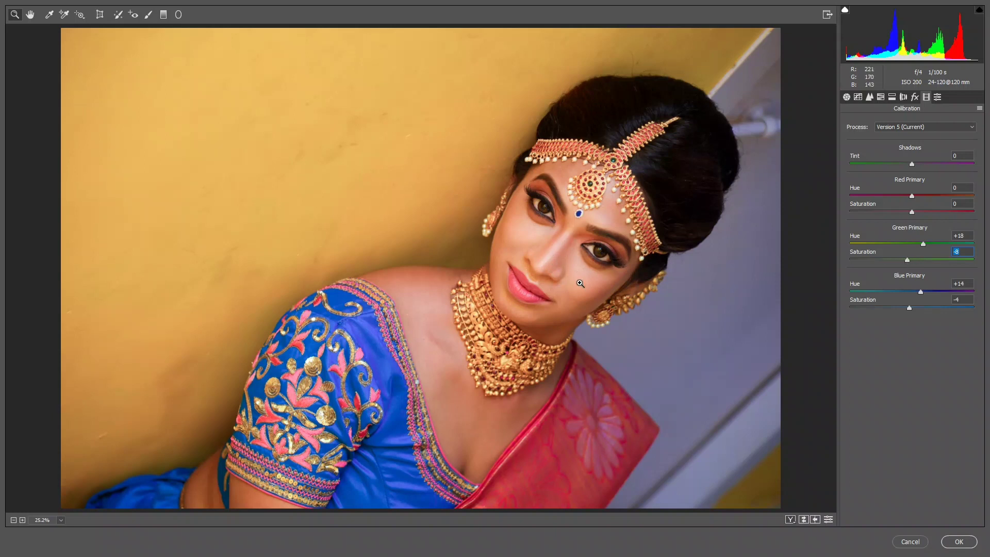
# Split-tone the photo with highlights at hue 245, saturation 4, and shadows at hue 198, saturation 4
pyautogui.click(892, 98)
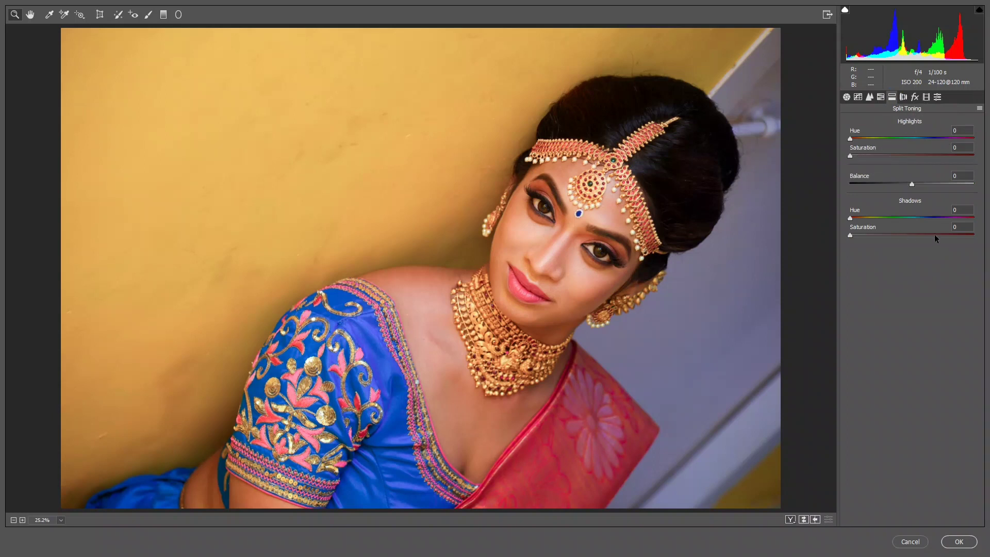
pyautogui.moveTo(849, 155); pyautogui.dragTo(854, 159)
pyautogui.moveTo(850, 138); pyautogui.dragTo(934, 139)
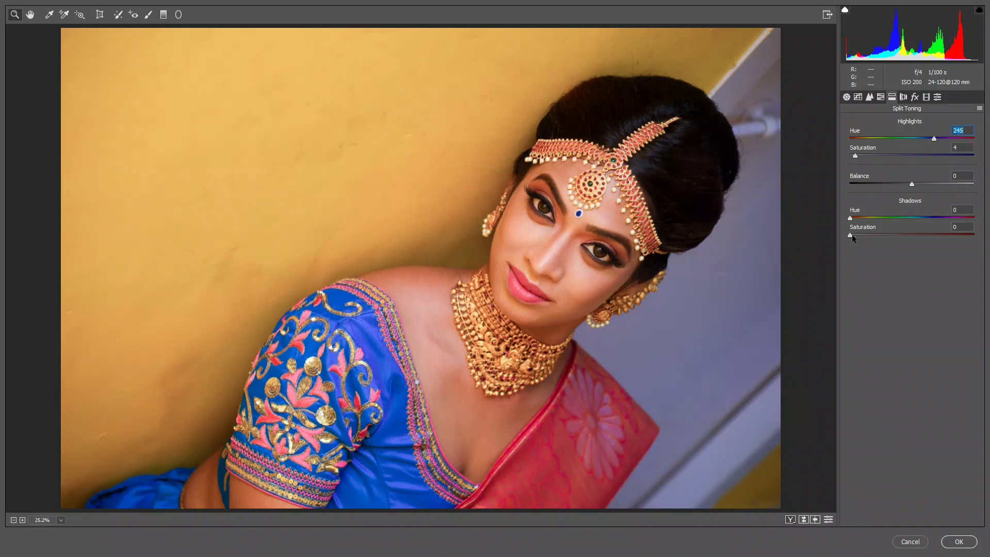
pyautogui.moveTo(851, 235); pyautogui.dragTo(918, 213)
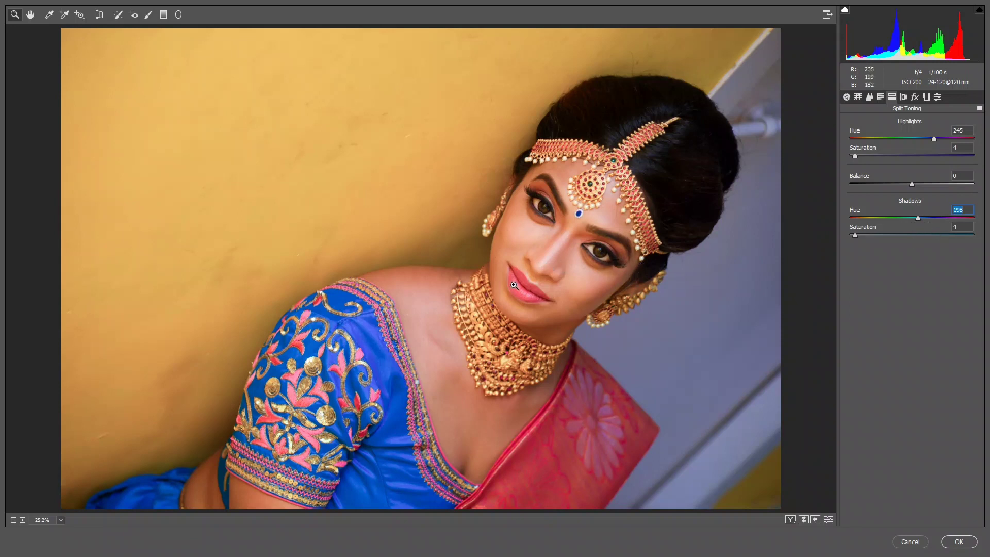
# Compare the before and after versions close up on the face, and apply the Camera Raw adjustments to the layer
pyautogui.click(788, 520)
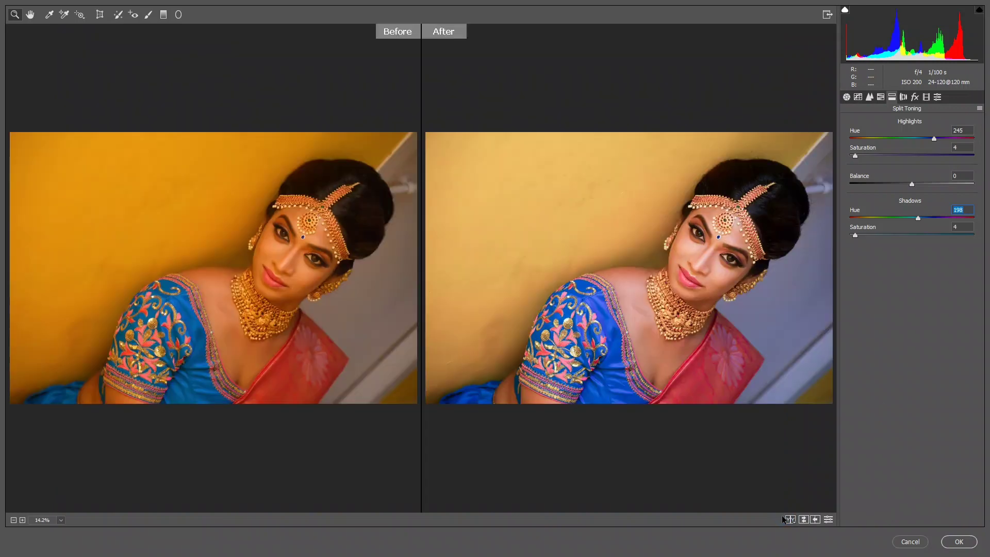
pyautogui.click(702, 265)
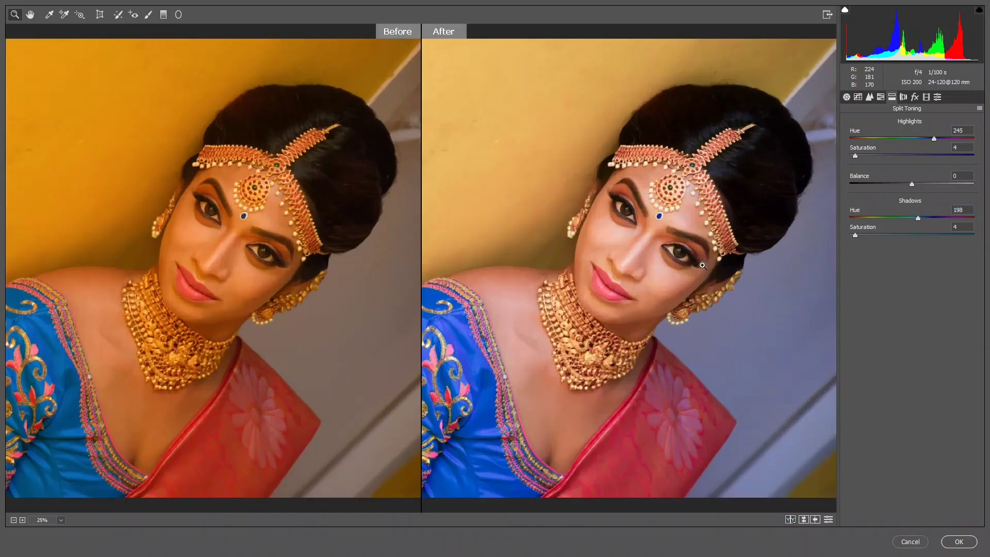
pyautogui.click(626, 260)
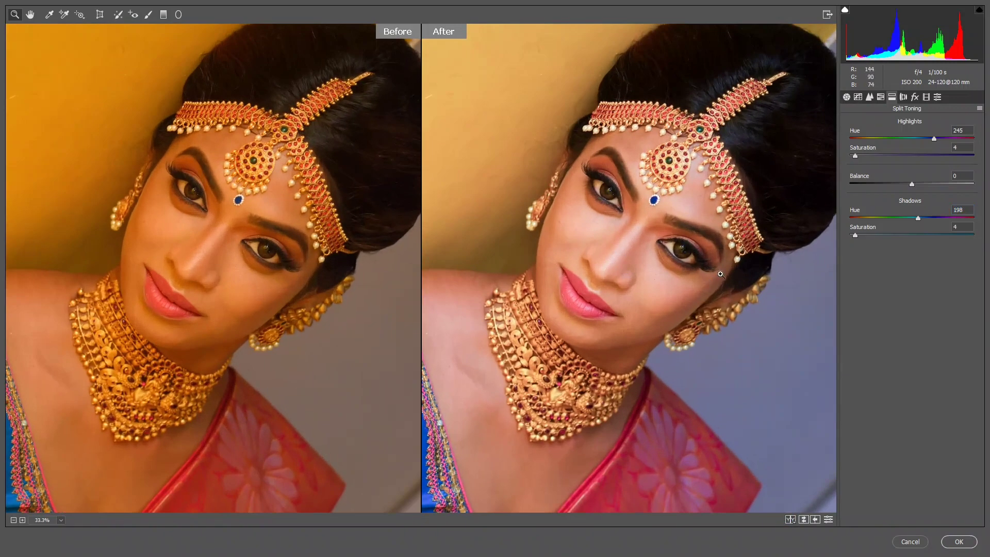
pyautogui.click(959, 541)
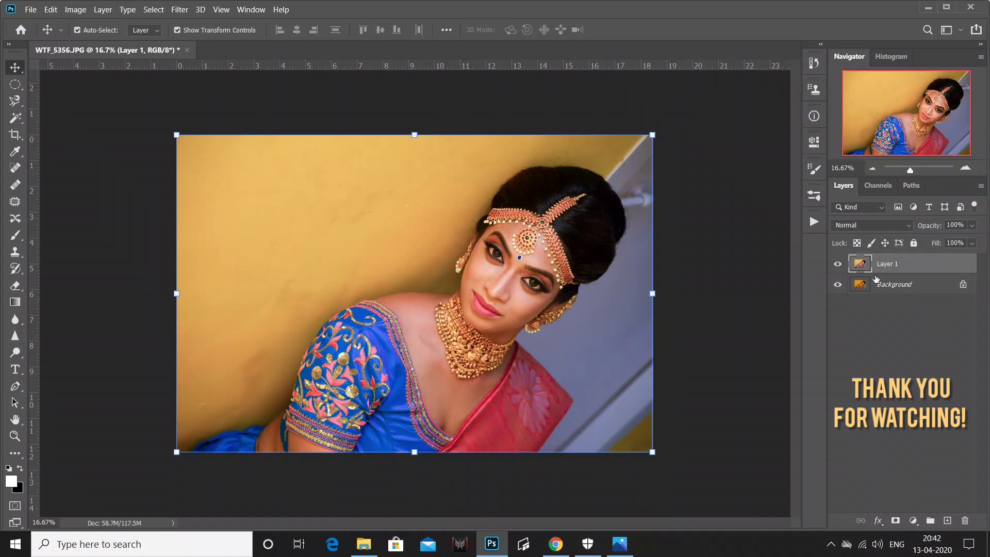
pyautogui.press('ctrl')
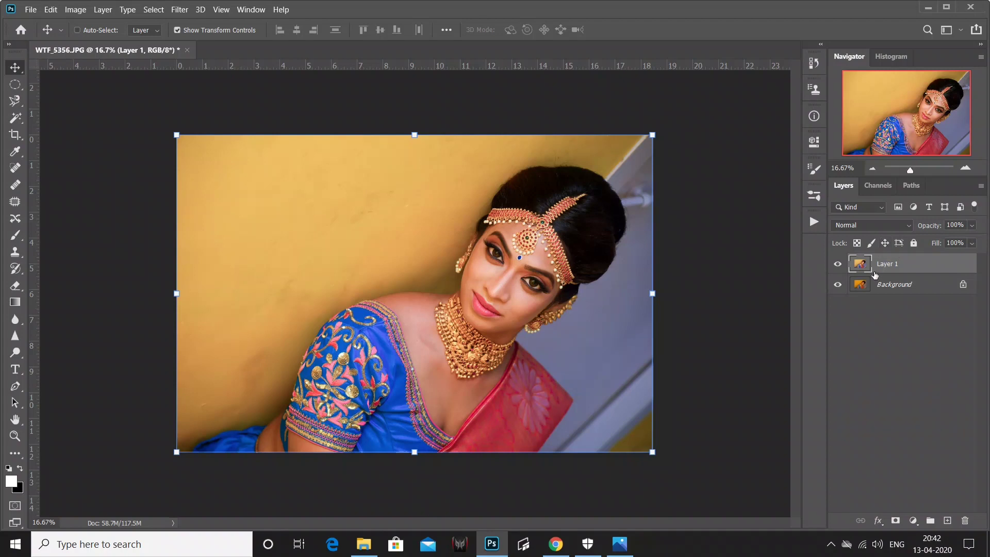